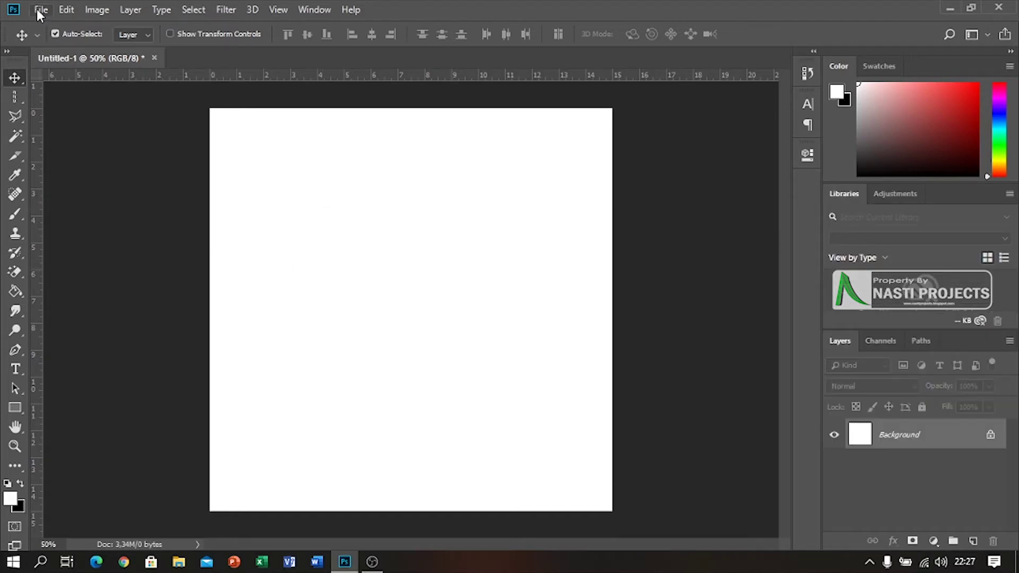
Place the tiger picture as an embedded image on the blank canvas and rename its layer Harimau
{"action": "left_click", "coordinate": [38, 9]}
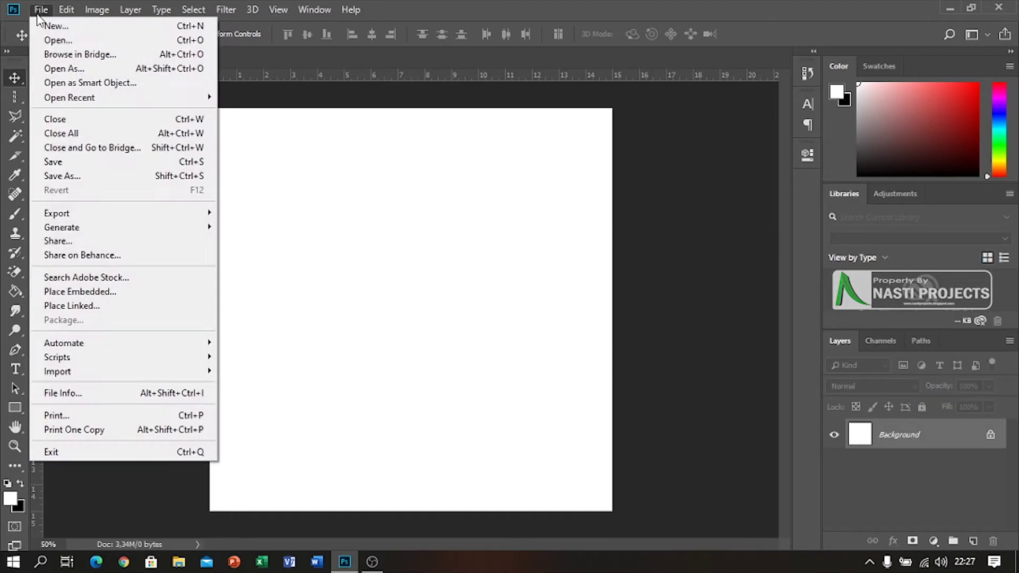
{"action": "left_click", "coordinate": [94, 292]}
{"action": "left_click", "coordinate": [383, 333]}
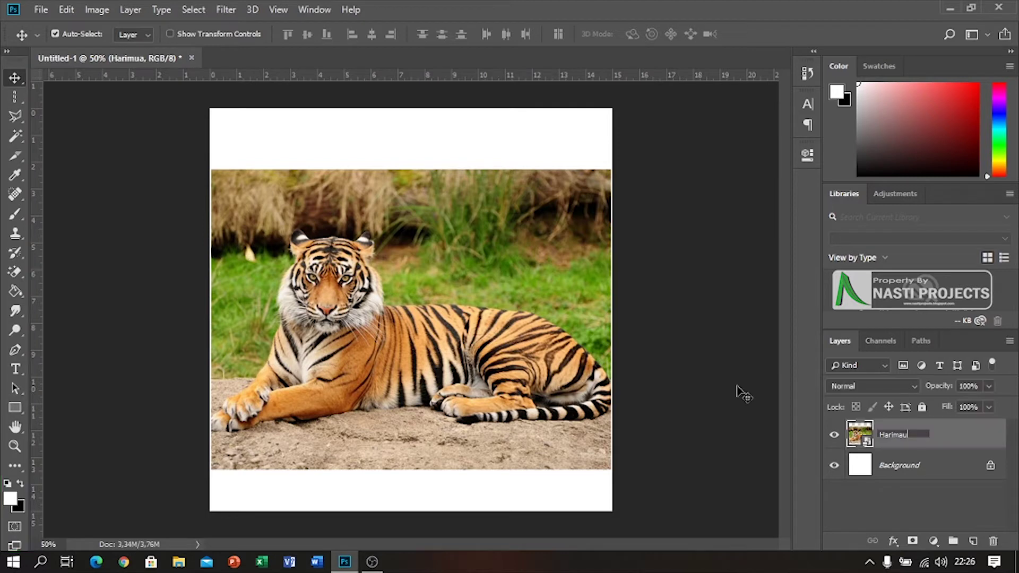
{"action": "key", "text": "Return"}
{"action": "left_click", "coordinate": [732, 361]}
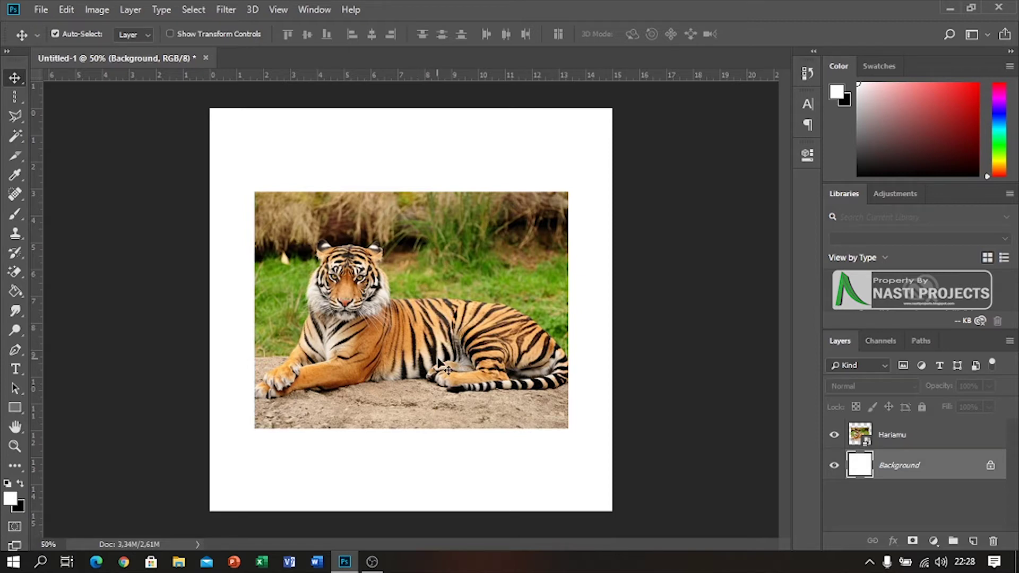
Select the tiger image's layer and shift the picture slightly to the right on the canvas
{"action": "left_click", "coordinate": [875, 438]}
{"action": "left_click_drag", "start_coordinate": [449, 313], "coordinate": [502, 278]}
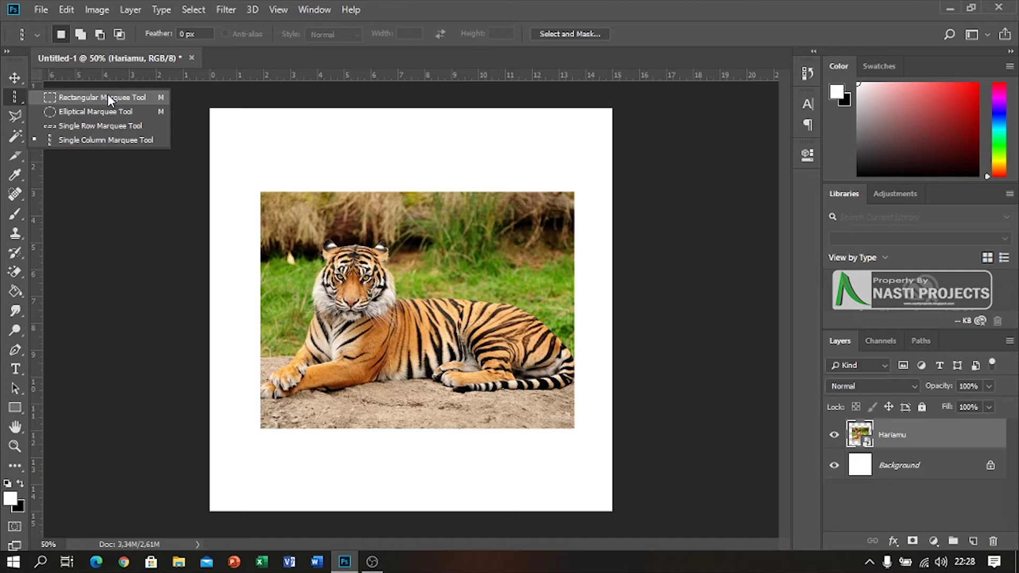
Select the upper part of the tiger image across its full width with the Rectangular Marquee tool
{"action": "left_click", "coordinate": [108, 99]}
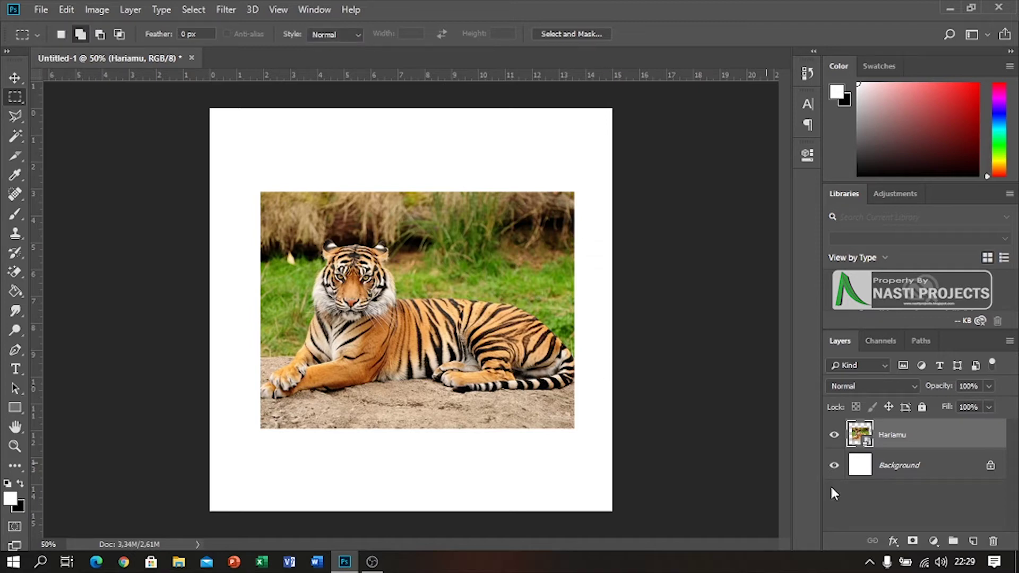
{"action": "left_click", "coordinate": [895, 487]}
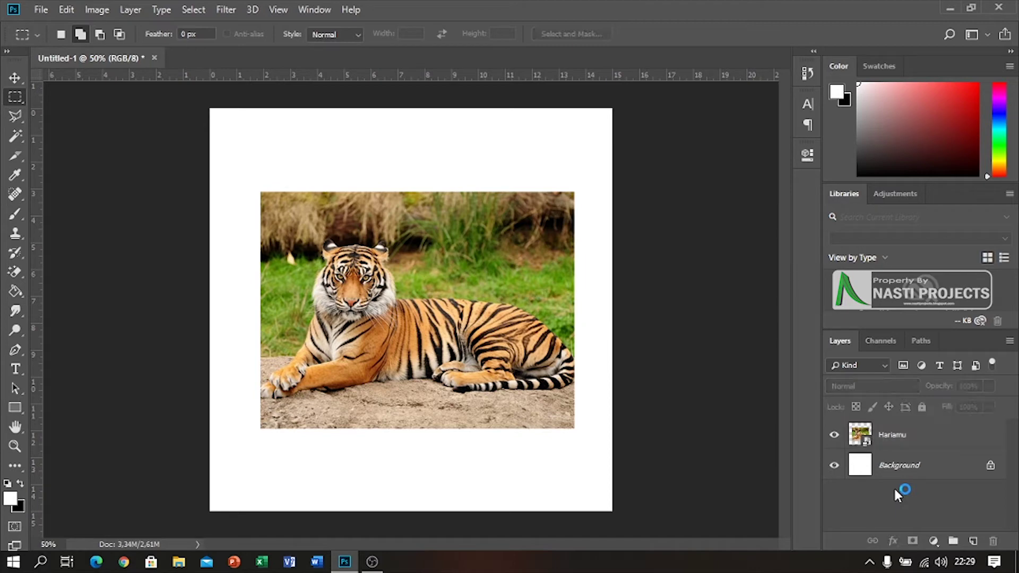
{"action": "left_click", "coordinate": [865, 436]}
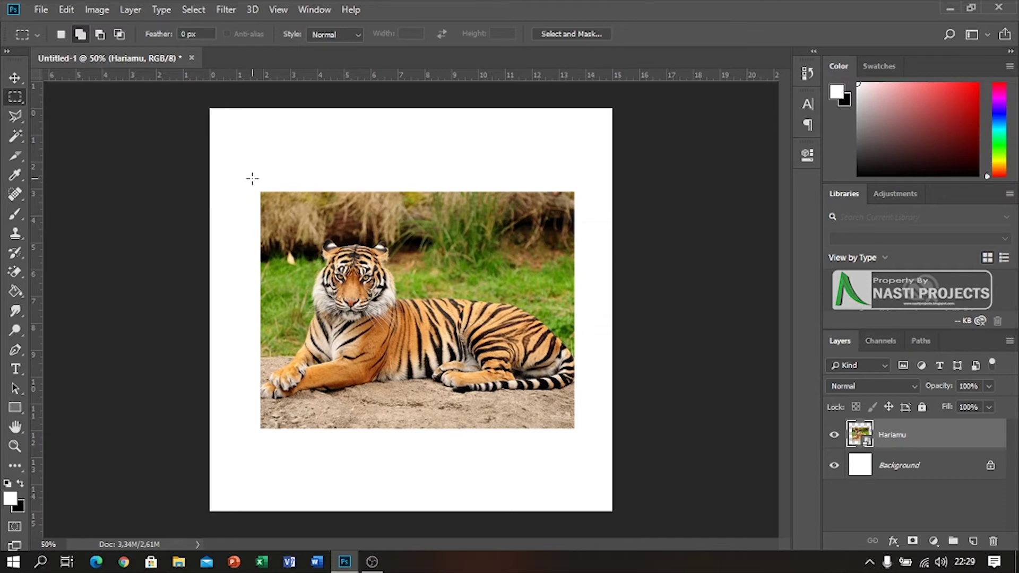
{"action": "left_click_drag", "start_coordinate": [253, 178], "coordinate": [581, 325]}
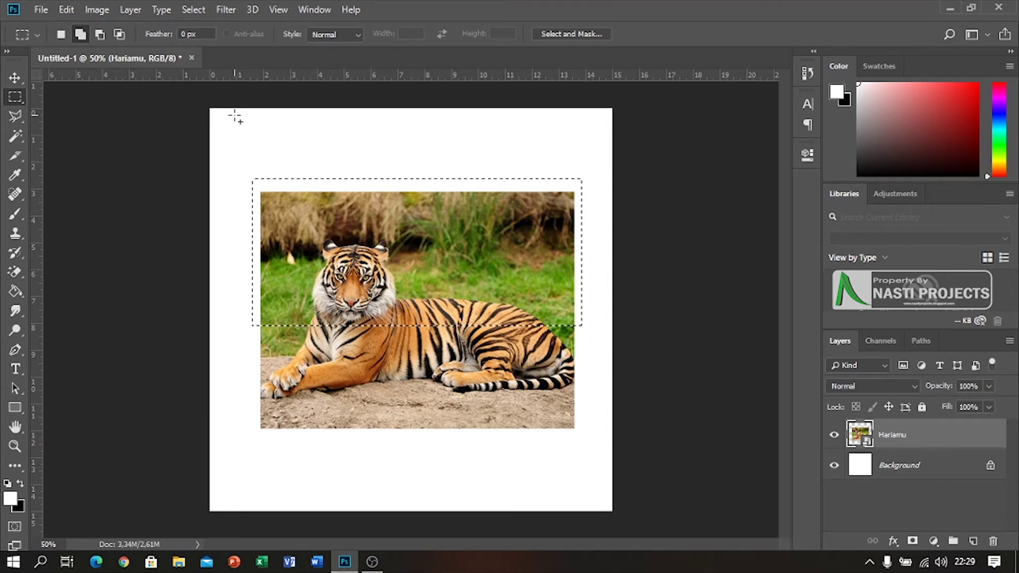
Copy the selected upper part of the tiger image and paste it as a new layer
{"action": "left_click", "coordinate": [68, 8]}
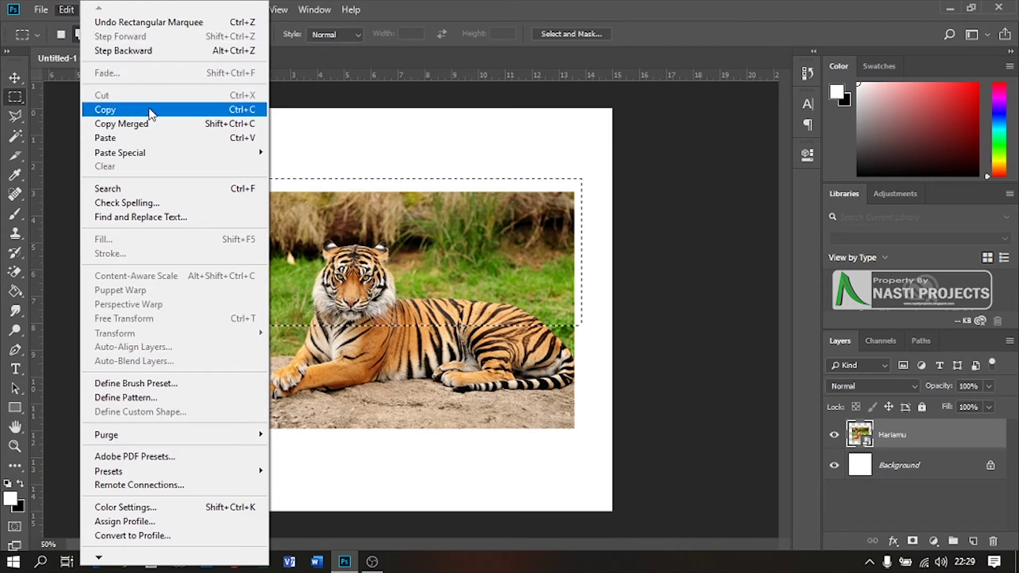
{"action": "left_click", "coordinate": [131, 111]}
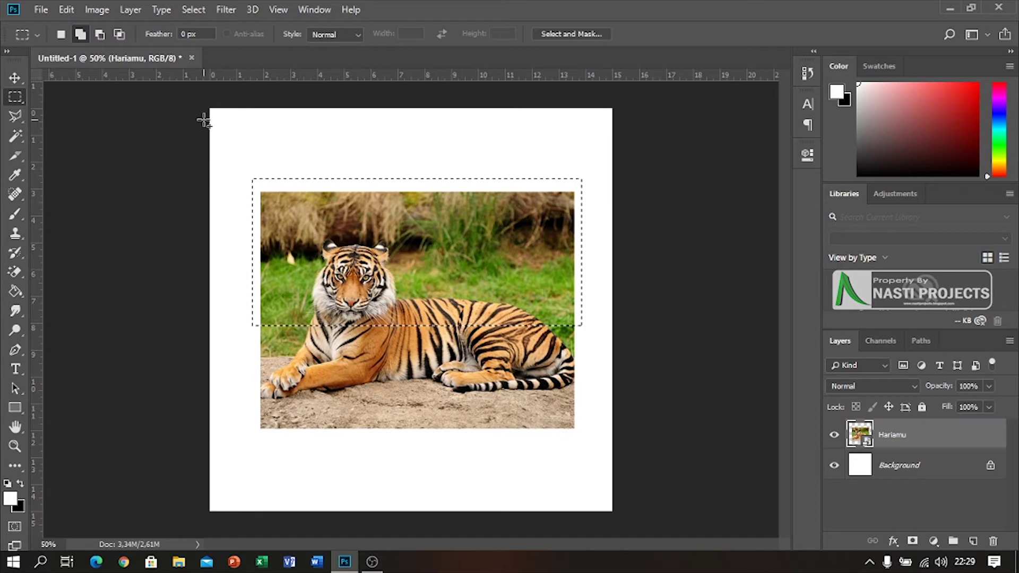
{"action": "left_click", "coordinate": [68, 10]}
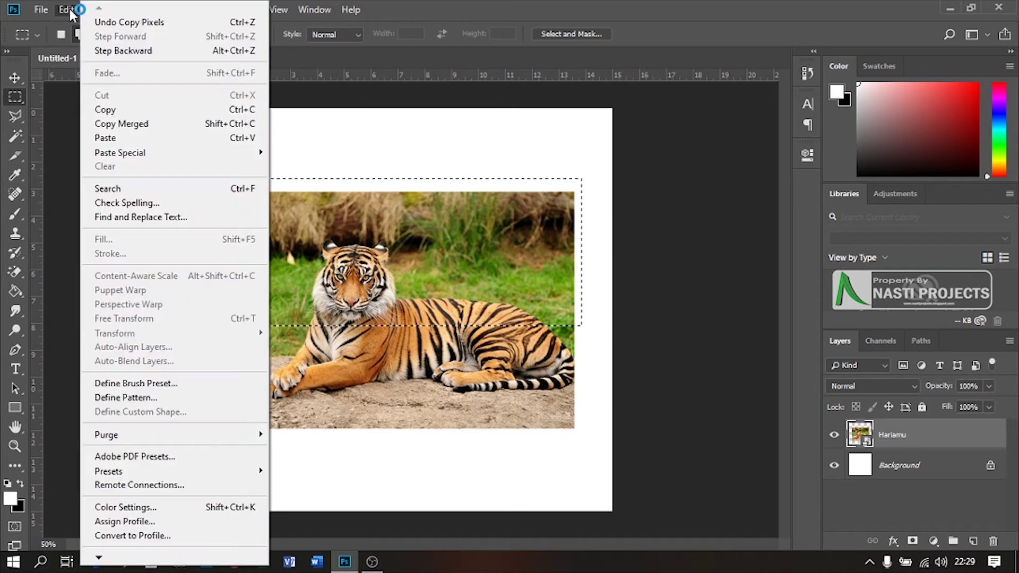
{"action": "left_click", "coordinate": [122, 139]}
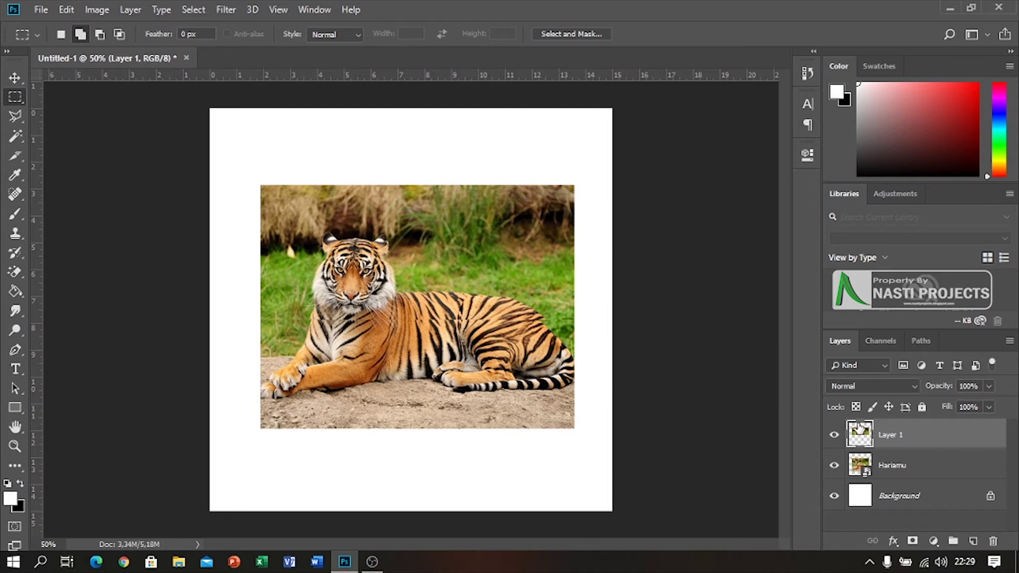
Move the pasted rectangular piece up and to the left of the original image, and delete it
{"action": "left_click", "coordinate": [834, 467]}
{"action": "key", "text": "ctrl+z"}
{"action": "left_click", "coordinate": [15, 79]}
{"action": "left_click_drag", "start_coordinate": [396, 242], "coordinate": [308, 170]}
{"action": "key", "text": "Delete"}
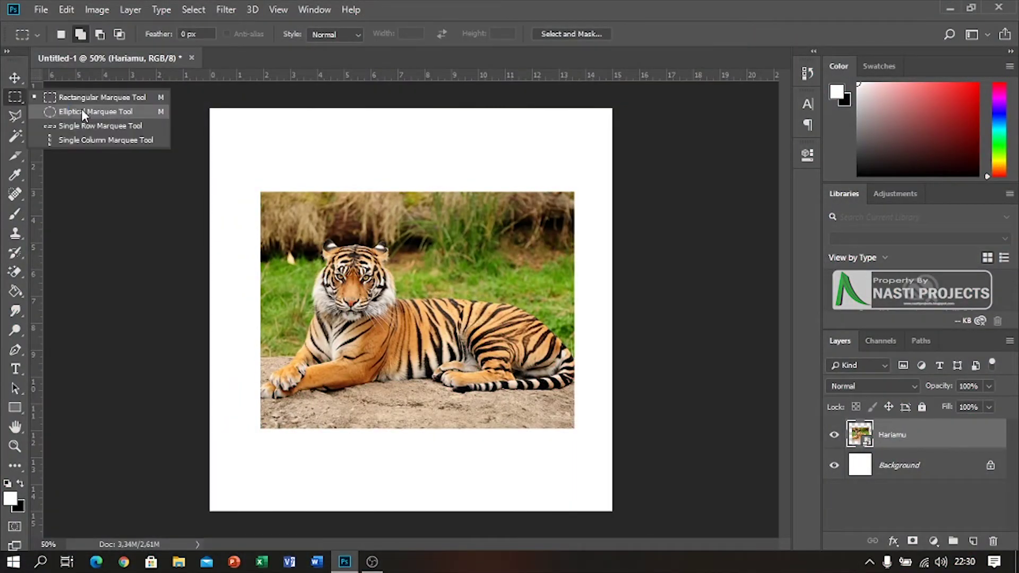
Copy a circular Elliptical Marquee selection around the tiger's head to a new layer and move the copy up and to the right
{"action": "left_click", "coordinate": [82, 112]}
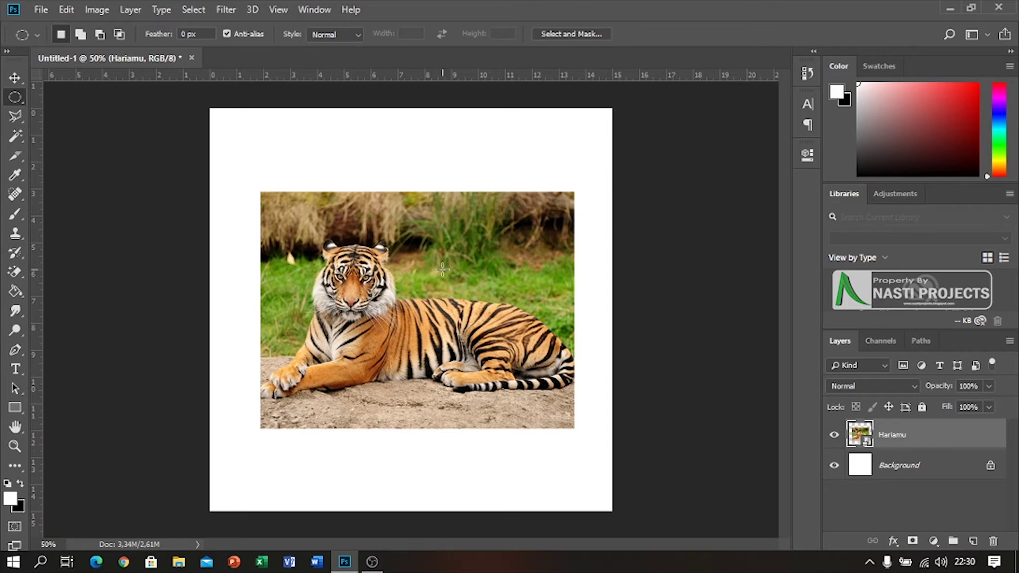
{"action": "left_click_drag", "start_coordinate": [300, 215], "coordinate": [423, 340]}
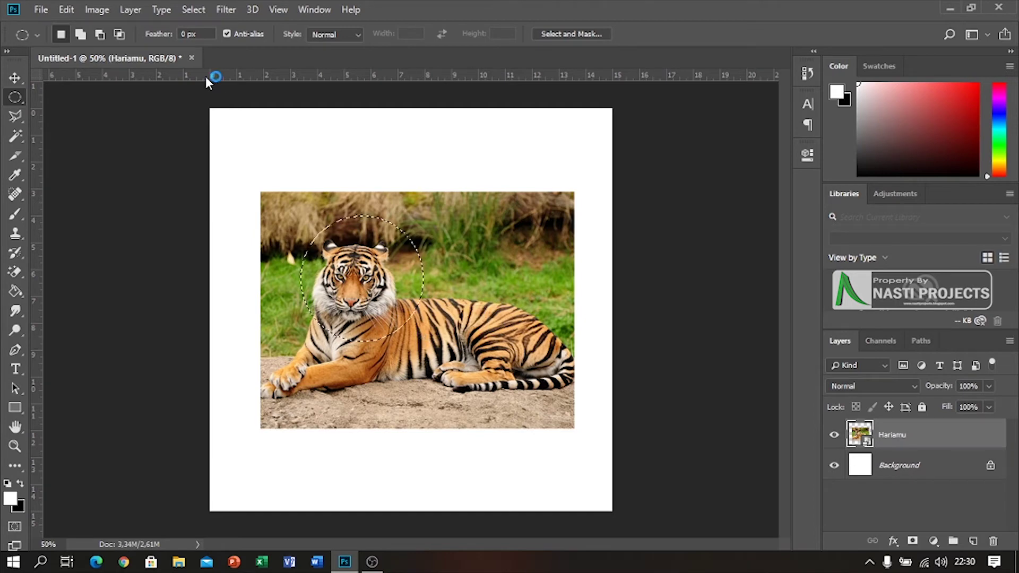
{"action": "left_click", "coordinate": [72, 8]}
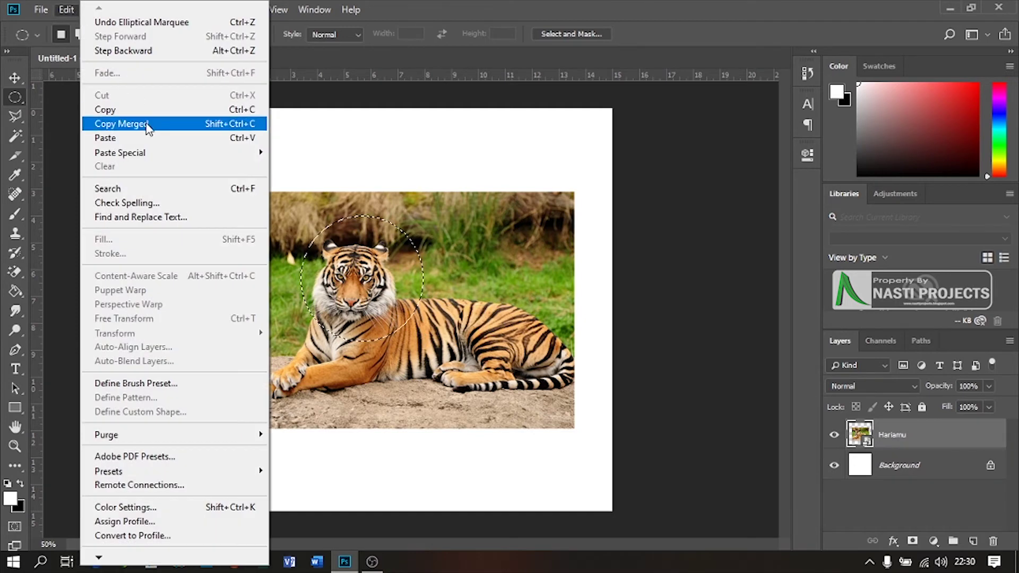
{"action": "left_click", "coordinate": [142, 112]}
{"action": "left_click", "coordinate": [68, 7]}
{"action": "left_click", "coordinate": [133, 139]}
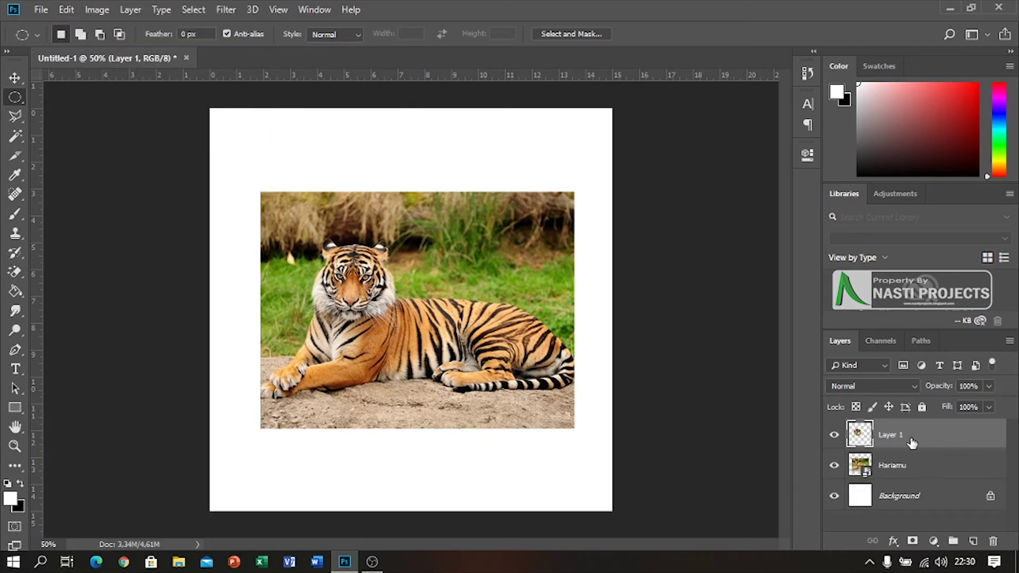
{"action": "left_click", "coordinate": [15, 77]}
{"action": "left_click_drag", "start_coordinate": [430, 317], "coordinate": [514, 245]}
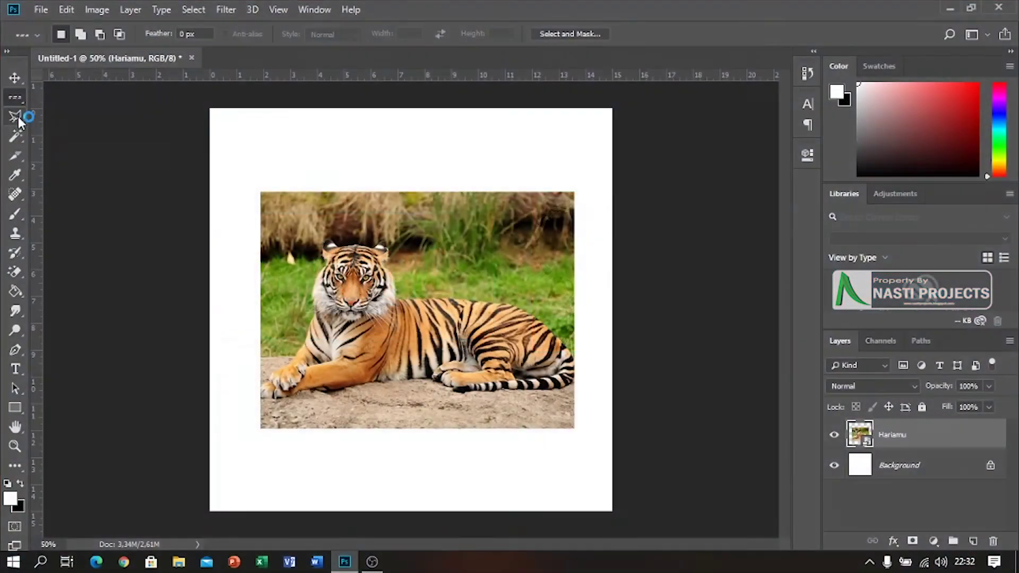
Draw a freehand selection around the tiger's head with the Lasso tool
{"action": "right_click", "coordinate": [18, 119]}
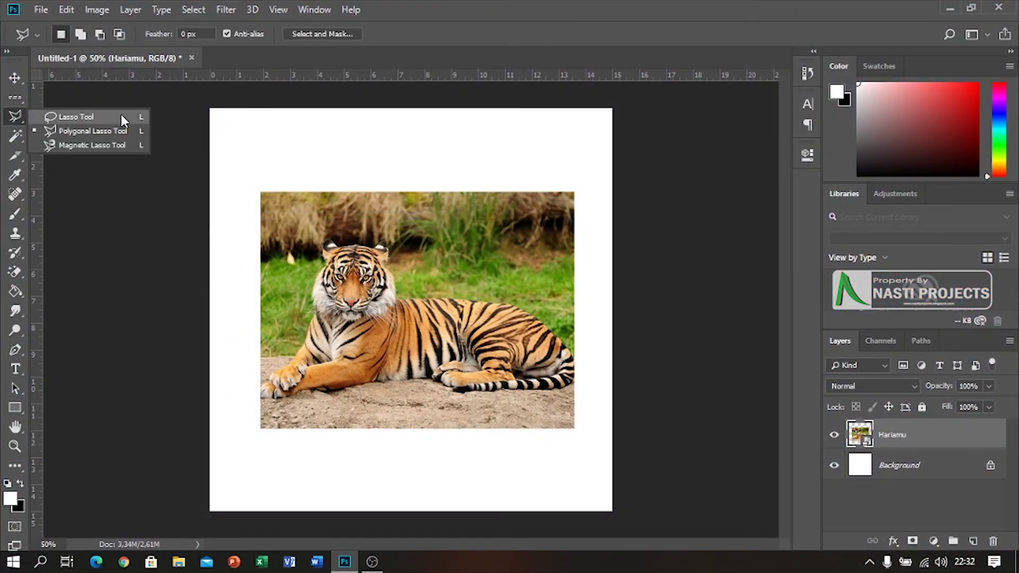
{"action": "left_click", "coordinate": [104, 117]}
{"action": "right_click", "coordinate": [18, 118]}
{"action": "left_click", "coordinate": [104, 117]}
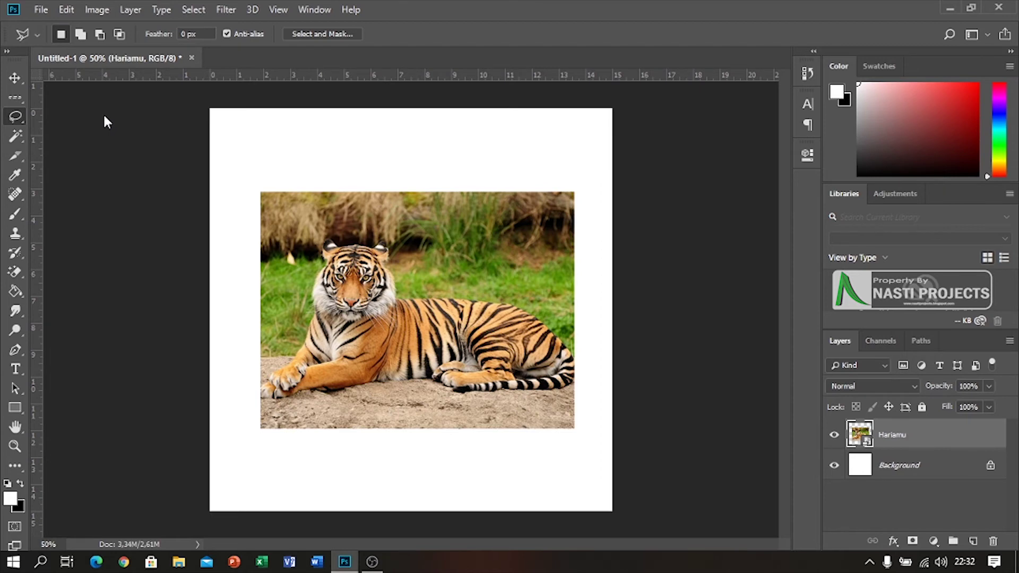
{"action": "key", "text": "alt"}
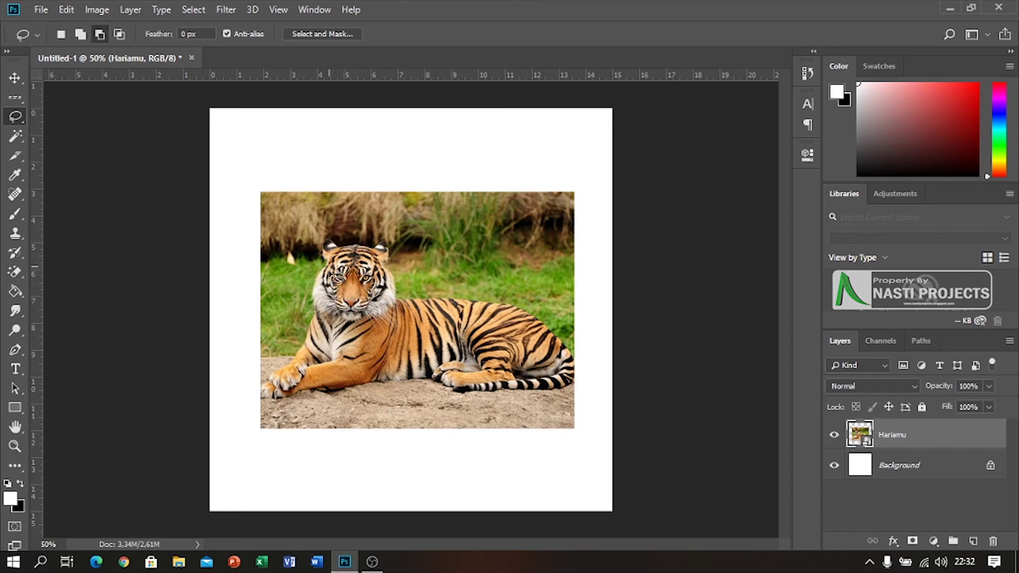
{"action": "mouse_move", "coordinate": [329, 287]}
{"action": "left_mouse_down"}
{"action": "mouse_move", "coordinate": [314, 319]}
{"action": "mouse_move", "coordinate": [320, 288]}
{"action": "left_mouse_up"}
{"action": "mouse_move", "coordinate": [322, 271]}
{"action": "left_mouse_down"}
{"action": "mouse_move", "coordinate": [326, 233]}
{"action": "mouse_move", "coordinate": [386, 245]}
{"action": "mouse_move", "coordinate": [416, 287]}
{"action": "mouse_move", "coordinate": [341, 333]}
{"action": "mouse_move", "coordinate": [316, 310]}
{"action": "left_mouse_up"}
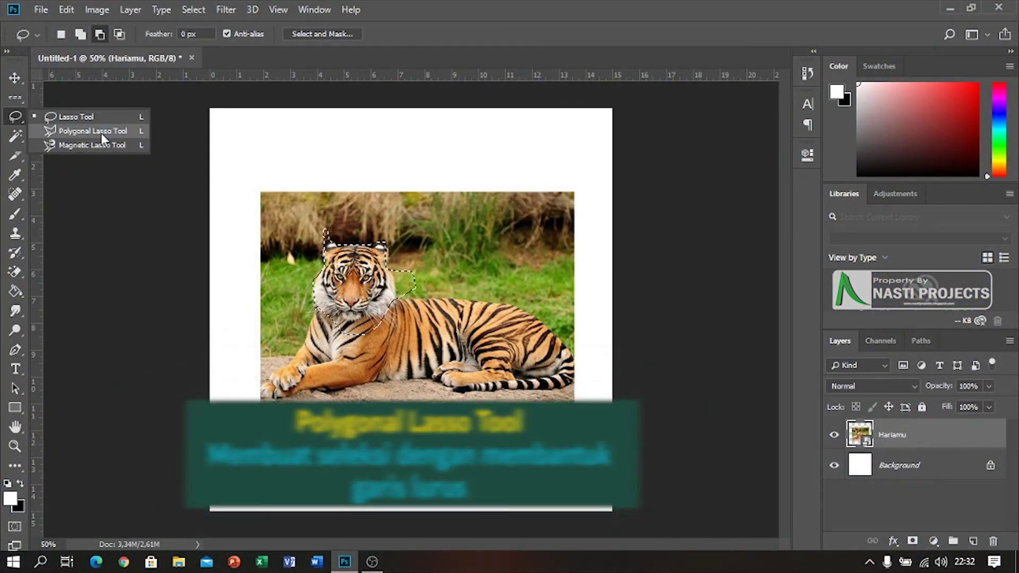
Trace the tiger's outline in straight segments with the Polygonal Lasso tool, starting beside its cheek
{"action": "left_click", "coordinate": [101, 133]}
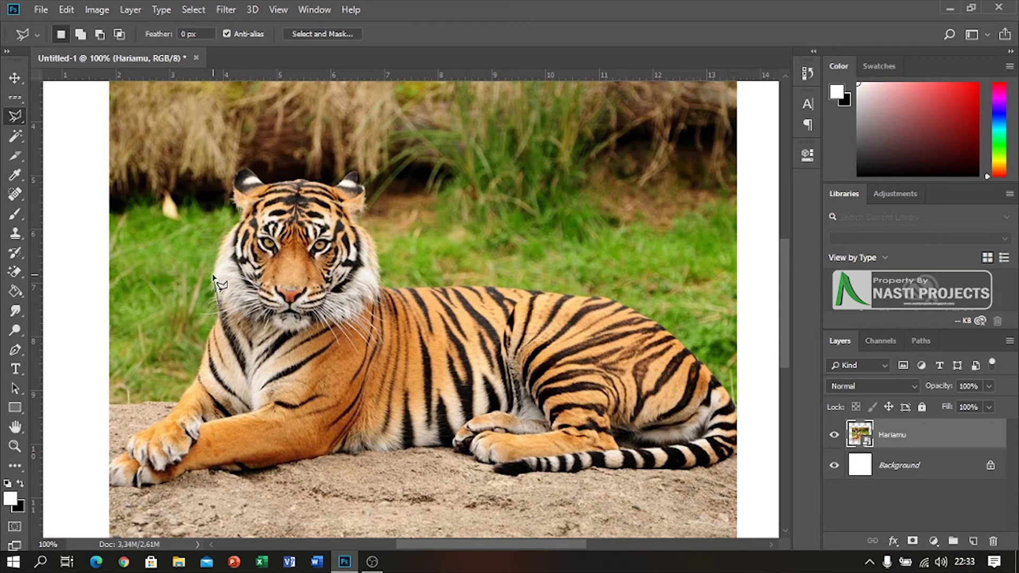
{"action": "mouse_move", "coordinate": [213, 276]}
{"action": "left_mouse_down"}
{"action": "mouse_move", "coordinate": [224, 240]}
{"action": "mouse_move", "coordinate": [249, 218]}
{"action": "left_mouse_up"}
{"action": "mouse_move", "coordinate": [251, 220]}
{"action": "left_mouse_down"}
{"action": "mouse_move", "coordinate": [269, 192]}
{"action": "mouse_move", "coordinate": [286, 188]}
{"action": "mouse_move", "coordinate": [280, 184]}
{"action": "mouse_move", "coordinate": [335, 193]}
{"action": "mouse_move", "coordinate": [359, 173]}
{"action": "mouse_move", "coordinate": [366, 204]}
{"action": "mouse_move", "coordinate": [355, 218]}
{"action": "mouse_move", "coordinate": [380, 254]}
{"action": "mouse_move", "coordinate": [385, 296]}
{"action": "mouse_move", "coordinate": [556, 294]}
{"action": "mouse_move", "coordinate": [616, 304]}
{"action": "mouse_move", "coordinate": [657, 329]}
{"action": "mouse_move", "coordinate": [611, 279]}
{"action": "mouse_move", "coordinate": [620, 304]}
{"action": "mouse_move", "coordinate": [723, 384]}
{"action": "mouse_move", "coordinate": [739, 407]}
{"action": "mouse_move", "coordinate": [738, 448]}
{"action": "mouse_move", "coordinate": [705, 470]}
{"action": "mouse_move", "coordinate": [513, 477]}
{"action": "mouse_move", "coordinate": [451, 451]}
{"action": "mouse_move", "coordinate": [181, 478]}
{"action": "mouse_move", "coordinate": [113, 468]}
{"action": "left_mouse_up"}
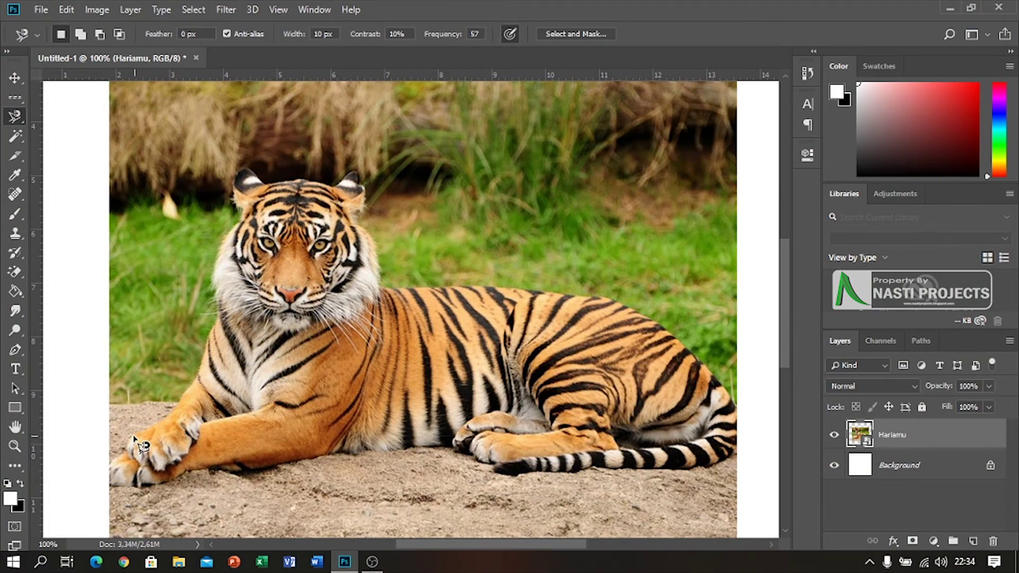
Trace the whole tiger from its front paw around head, back and tail with the Magnetic Lasso tool and close the selection
{"action": "left_click", "coordinate": [136, 436]}
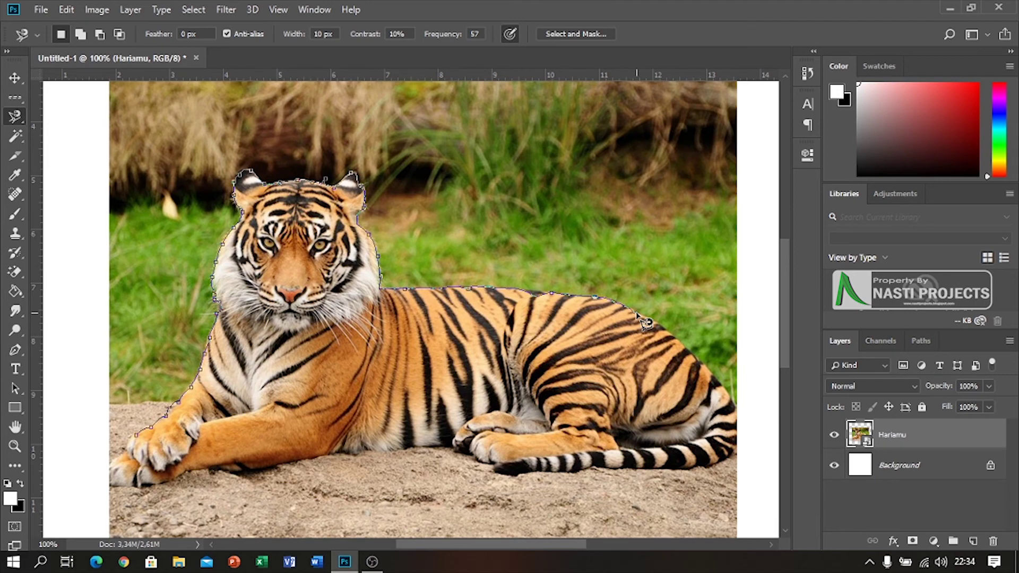
{"action": "mouse_move", "coordinate": [646, 321]}
{"action": "left_mouse_down"}
{"action": "mouse_move", "coordinate": [435, 452]}
{"action": "mouse_move", "coordinate": [295, 472]}
{"action": "left_mouse_up"}
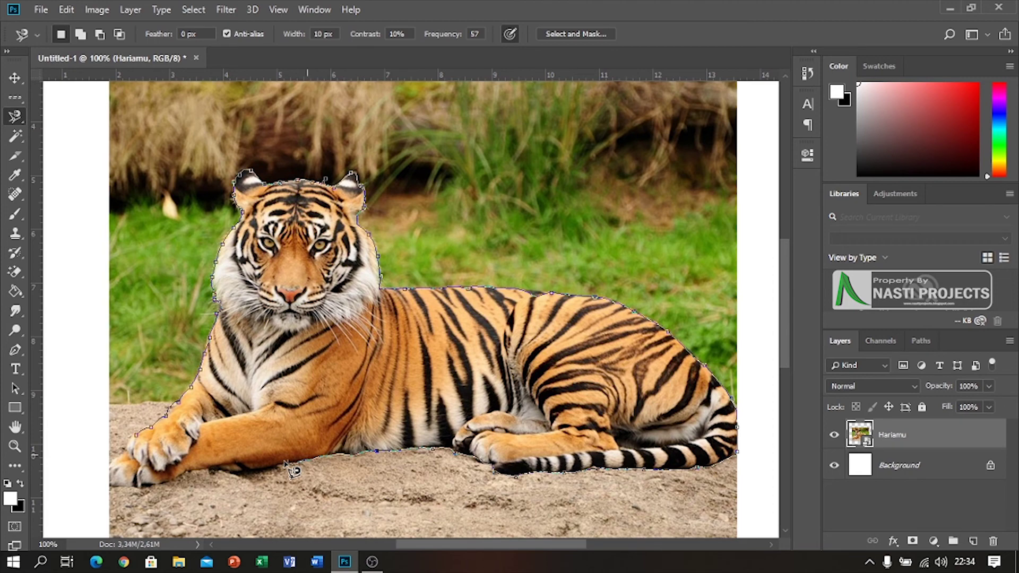
{"action": "double_click", "coordinate": [293, 470]}
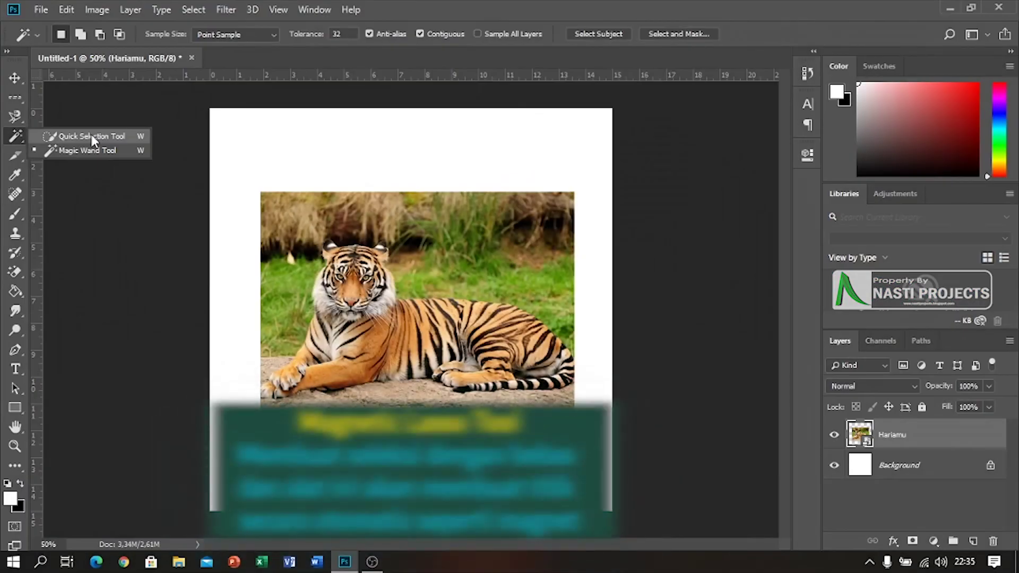
Select the tiger's head, body, tail and front legs with the Quick Selection tool
{"action": "left_click", "coordinate": [92, 137]}
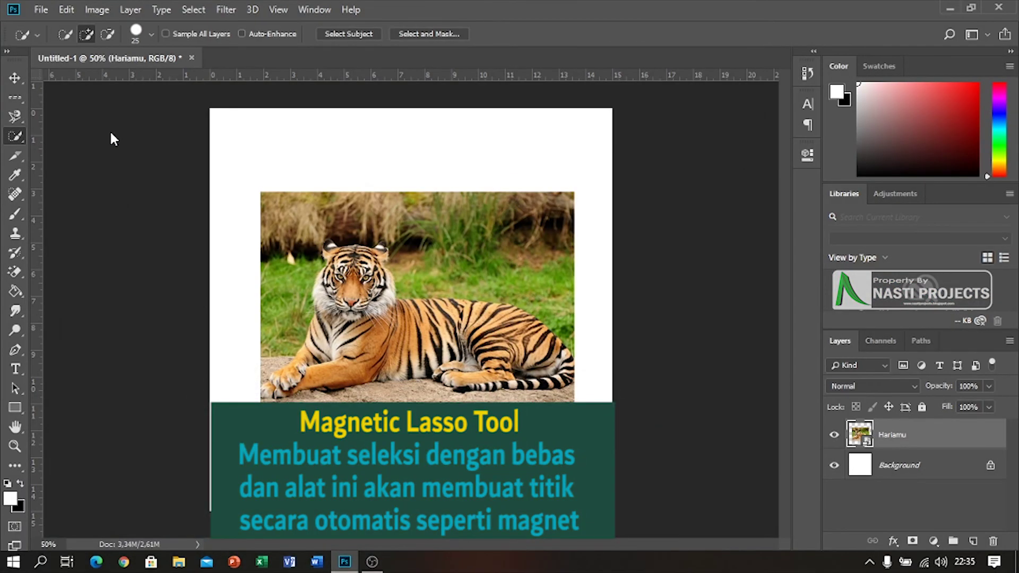
{"action": "key", "text": "ctrl+1"}
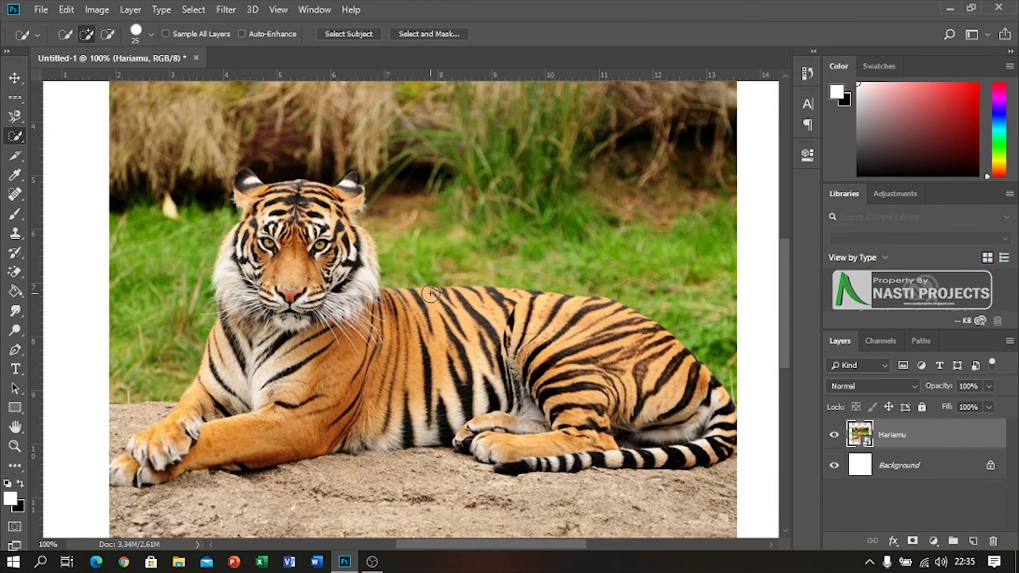
{"action": "mouse_move", "coordinate": [295, 181]}
{"action": "left_mouse_down"}
{"action": "mouse_move", "coordinate": [348, 230]}
{"action": "mouse_move", "coordinate": [345, 261]}
{"action": "left_mouse_up"}
{"action": "mouse_move", "coordinate": [275, 276]}
{"action": "left_mouse_down"}
{"action": "mouse_move", "coordinate": [263, 273]}
{"action": "mouse_move", "coordinate": [255, 238]}
{"action": "mouse_move", "coordinate": [254, 329]}
{"action": "mouse_move", "coordinate": [462, 322]}
{"action": "left_mouse_up"}
{"action": "mouse_move", "coordinate": [606, 354]}
{"action": "left_mouse_down"}
{"action": "mouse_move", "coordinate": [704, 414]}
{"action": "mouse_move", "coordinate": [650, 350]}
{"action": "mouse_move", "coordinate": [655, 327]}
{"action": "mouse_move", "coordinate": [716, 424]}
{"action": "left_mouse_up"}
{"action": "mouse_move", "coordinate": [365, 412]}
{"action": "left_mouse_down"}
{"action": "mouse_move", "coordinate": [200, 433]}
{"action": "mouse_move", "coordinate": [167, 456]}
{"action": "left_mouse_up"}
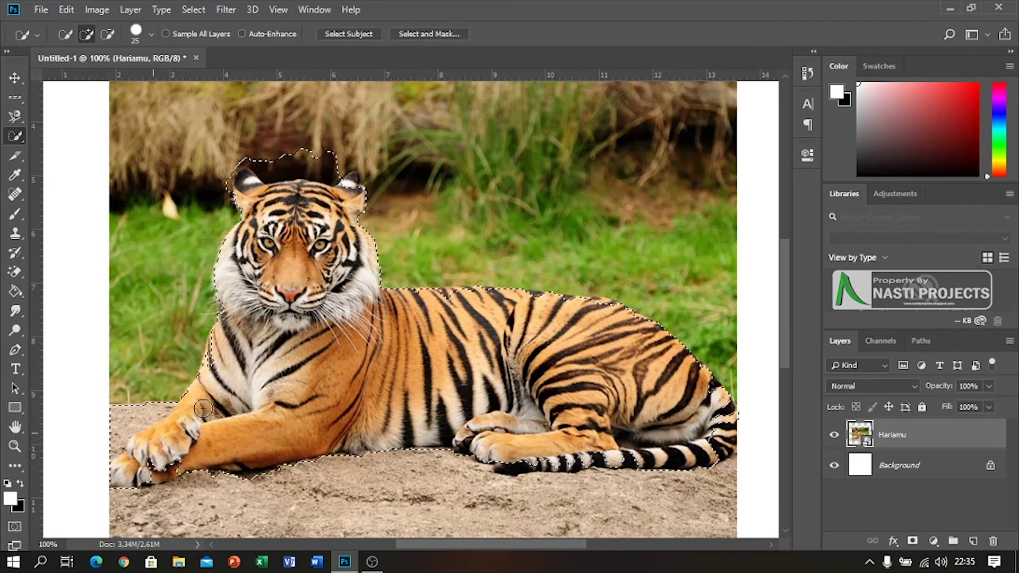